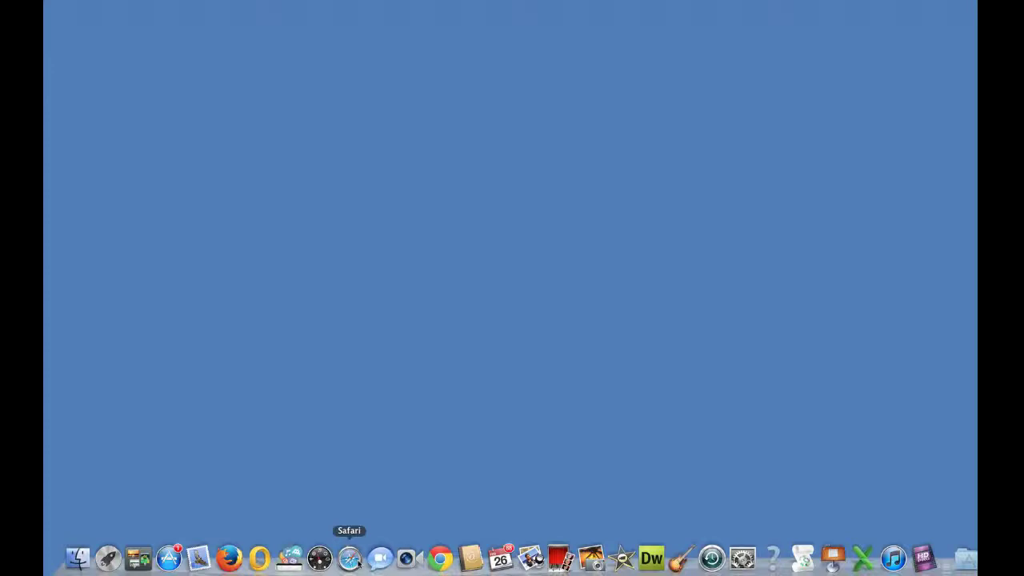
Step: Launch Firefox and Safari side by side, and load leo.acu.edu.au in the Firefox window
left_click(230, 562)
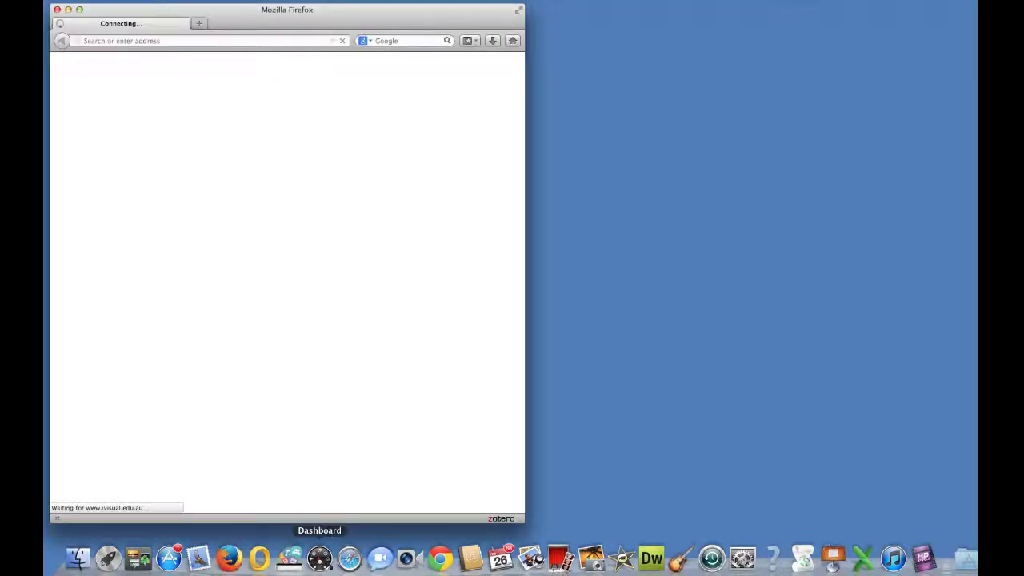
left_click(350, 562)
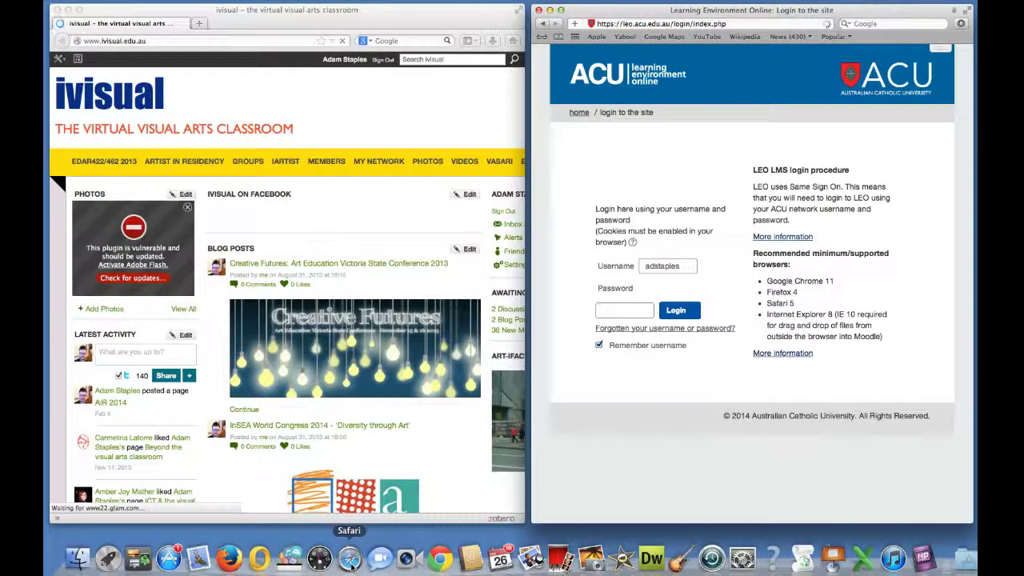
left_click(192, 41)
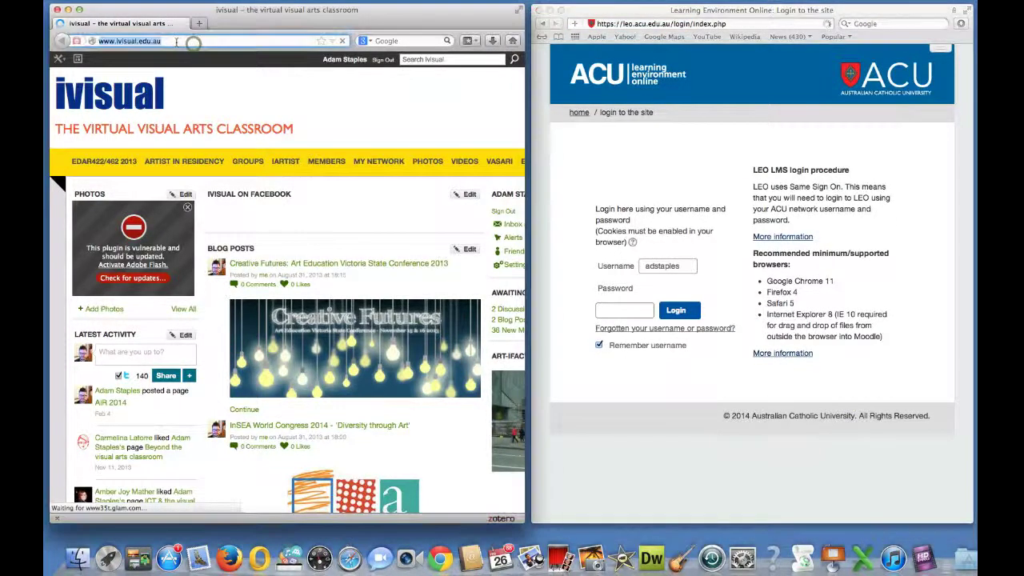
type("leo.a")
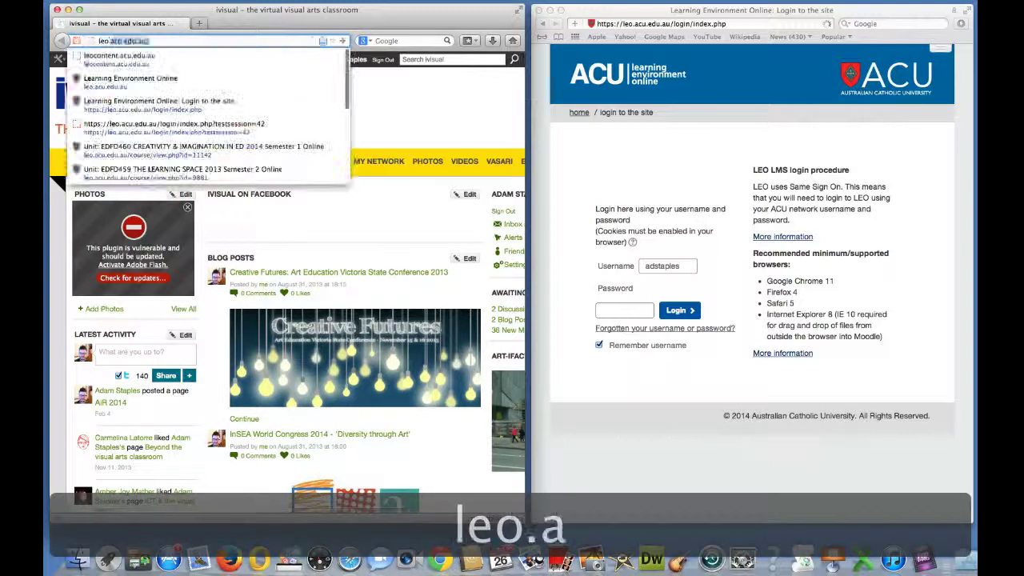
type("cu.edu.au")
key("Return")
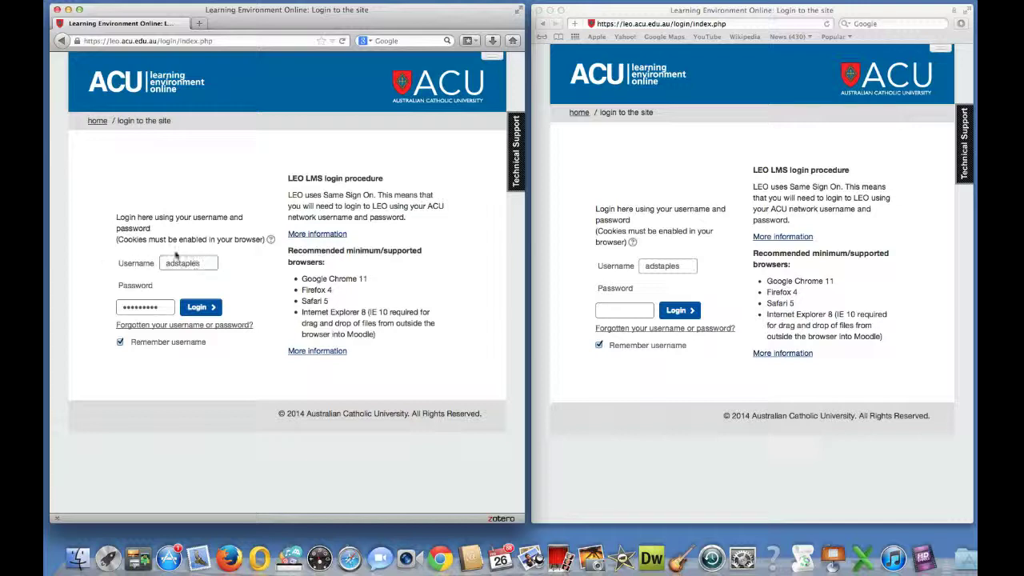
Step: Log in to LEO in Firefox with the prefilled credentials, and in Safari by entering the account password
left_click(202, 312)
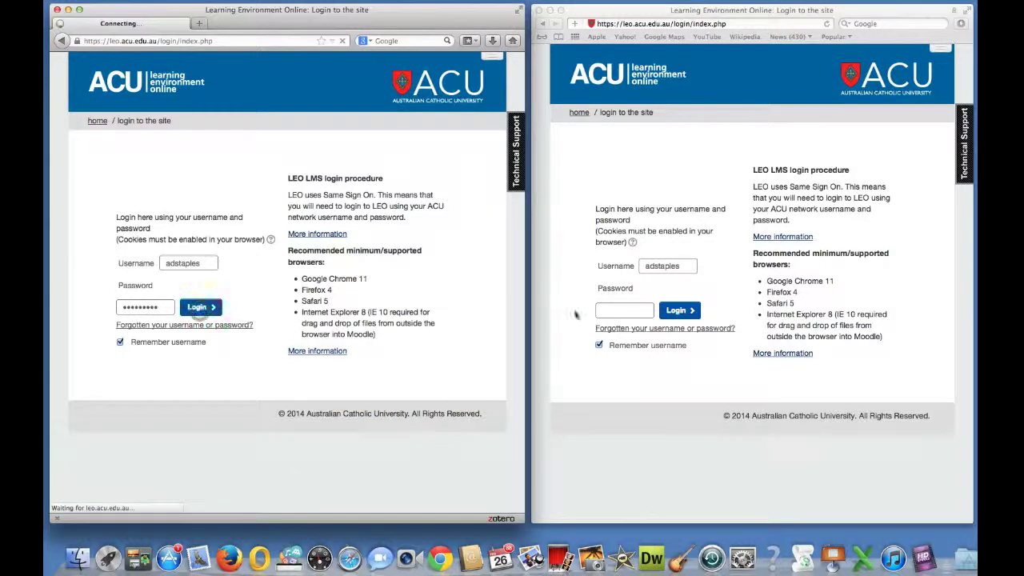
left_click(632, 312)
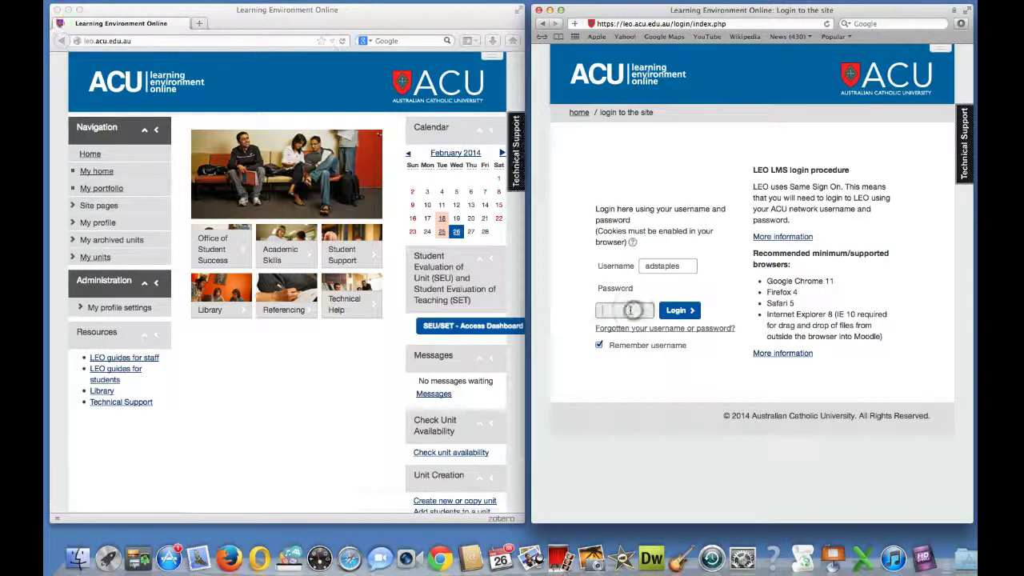
type("**********")
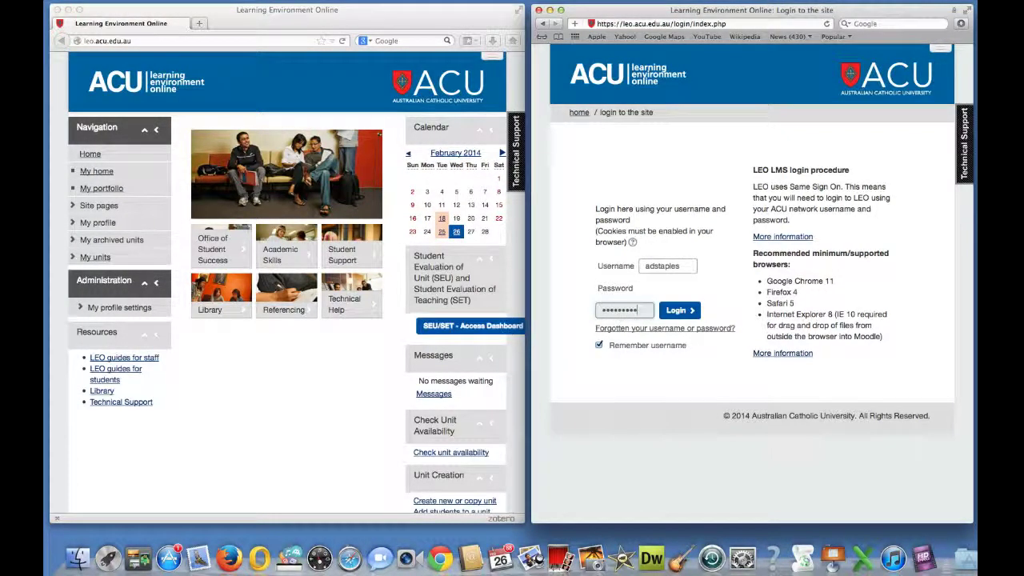
key("Return")
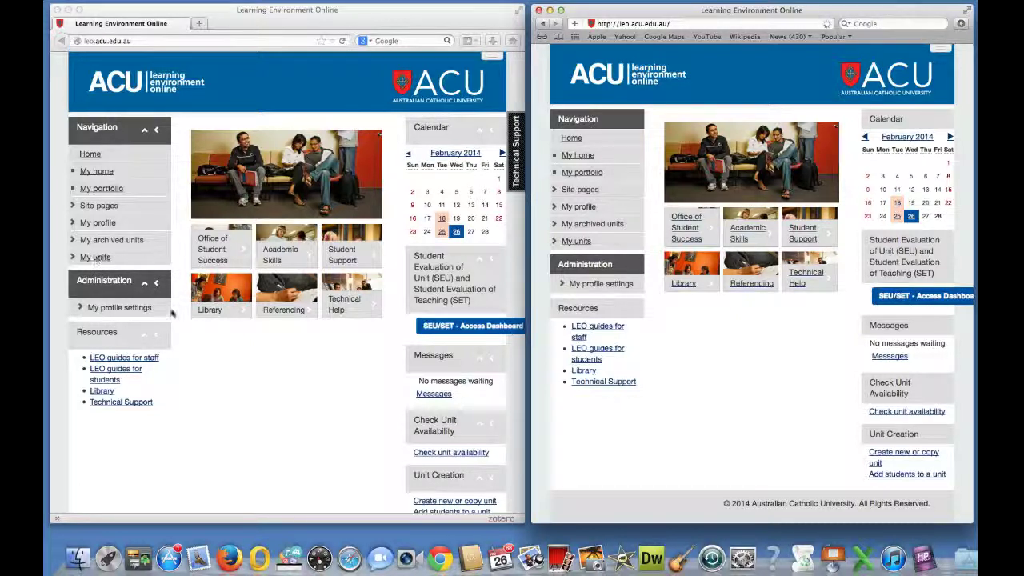
Step: In Firefox, open the EDFD460 Creativity & Imagination in ED 2014 unit from My units, and open My units in Safari
left_click(96, 258)
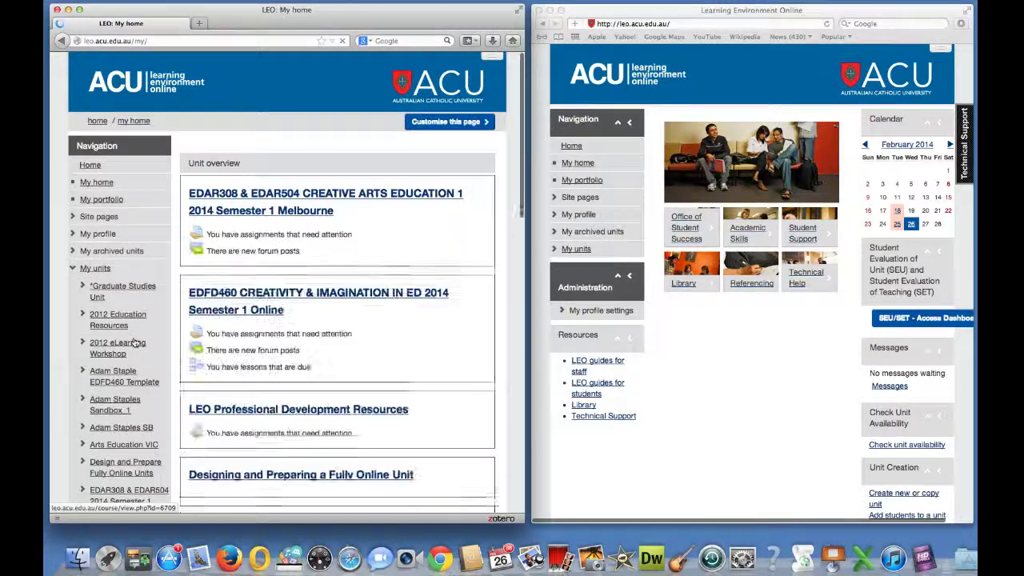
scroll(133, 341, "down", 10)
scroll(134, 341, "down", 5)
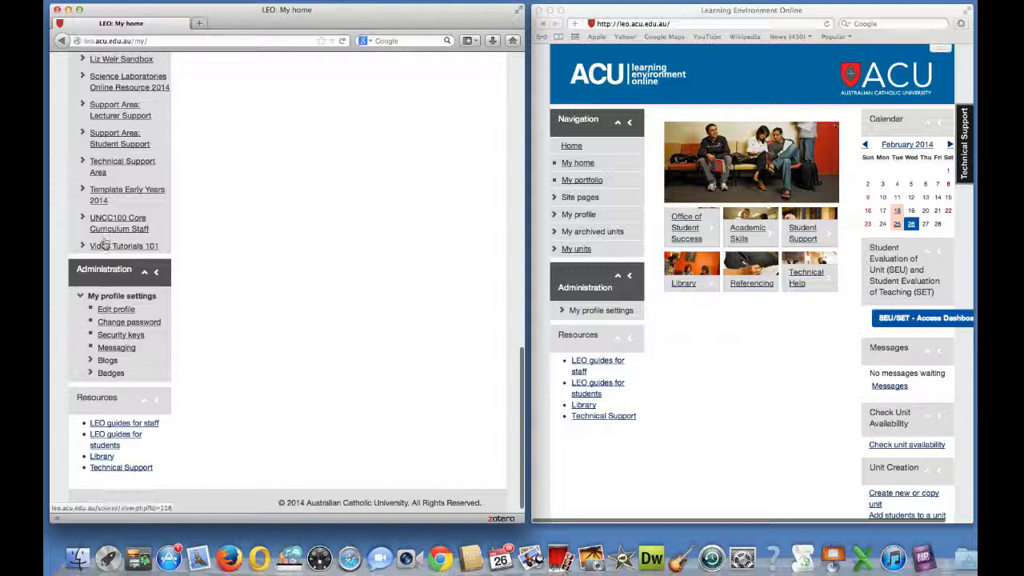
scroll(106, 252, "up", 15)
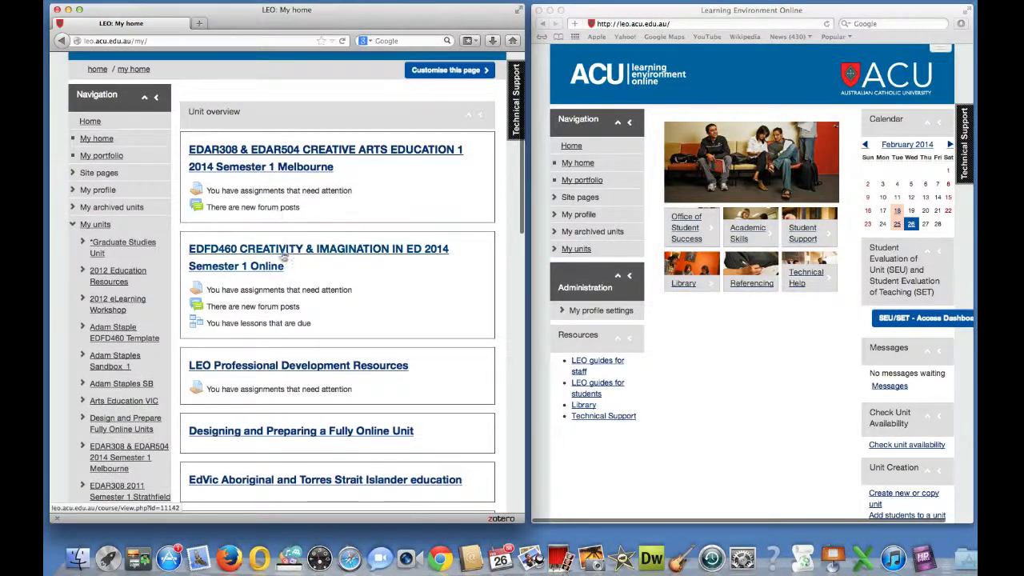
left_click(284, 249)
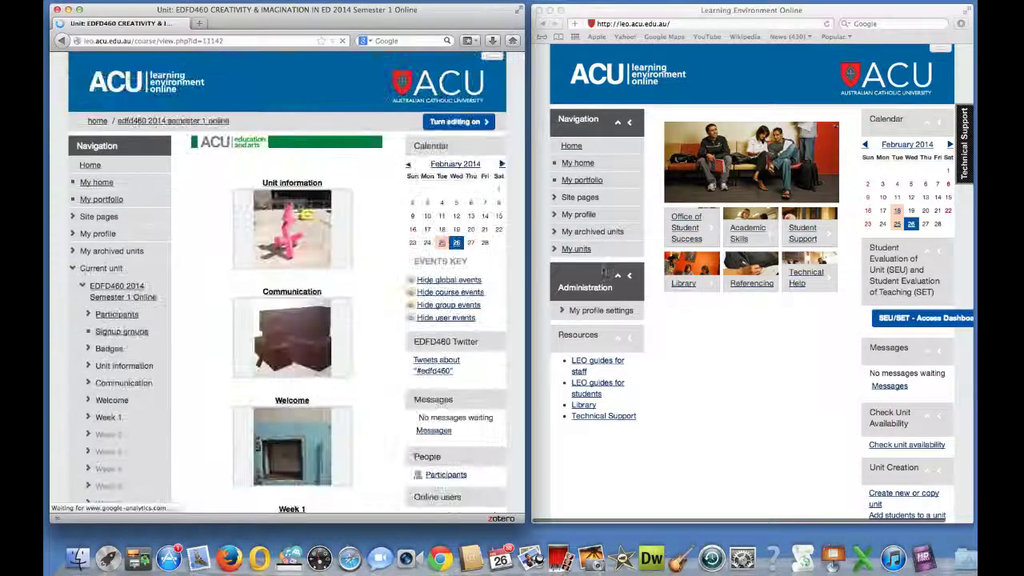
left_click(580, 249)
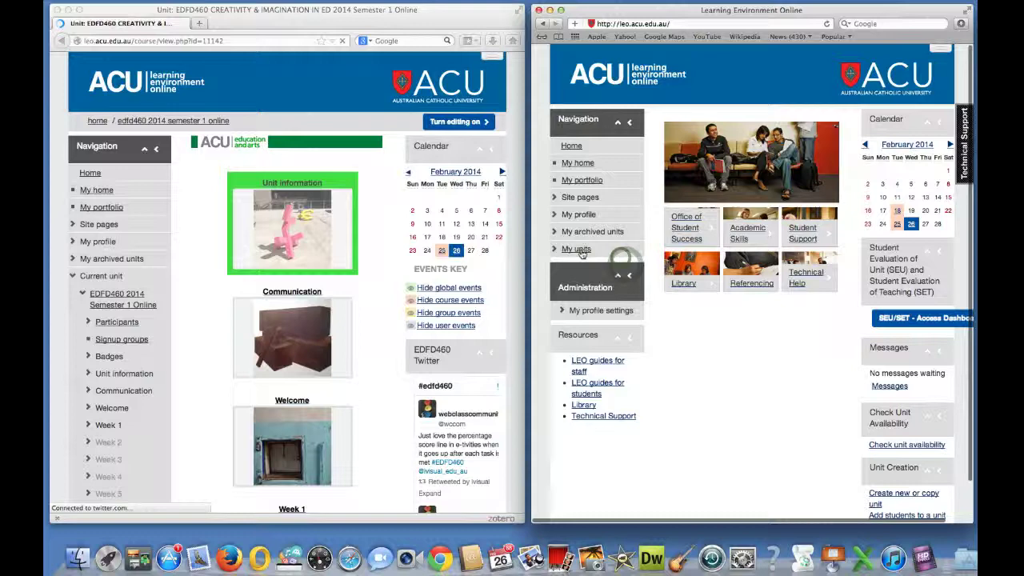
Step: Switch the role in the Firefox copy of the EDFD460 unit to Student
scroll(118, 295, "down", 10)
scroll(118, 295, "down", 3)
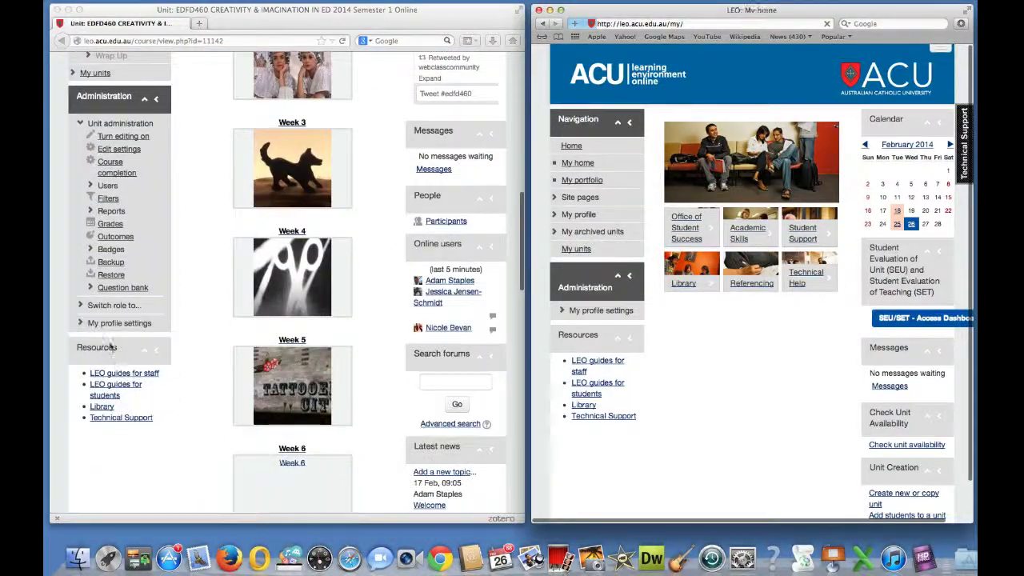
left_click(110, 306)
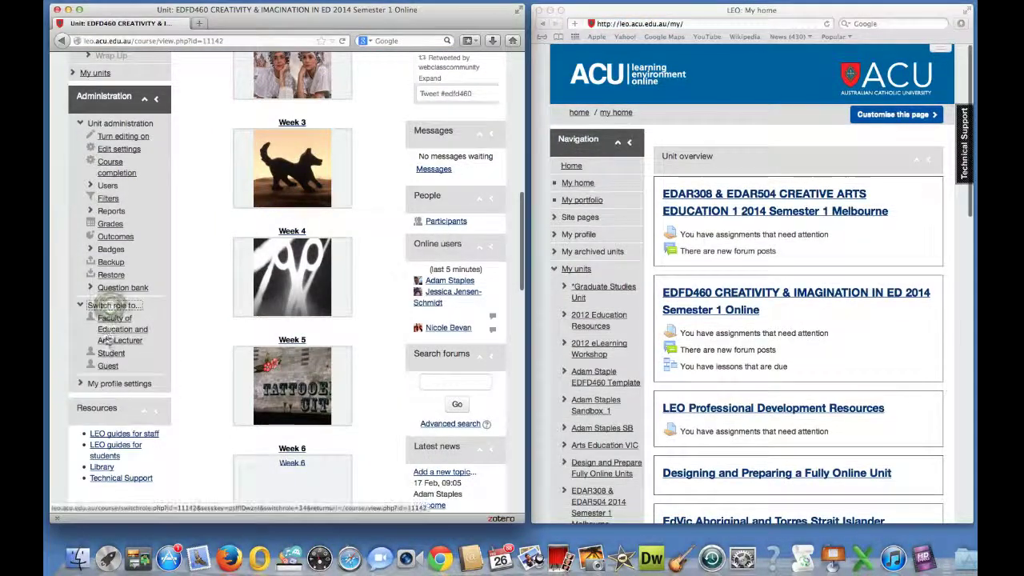
left_click(111, 353)
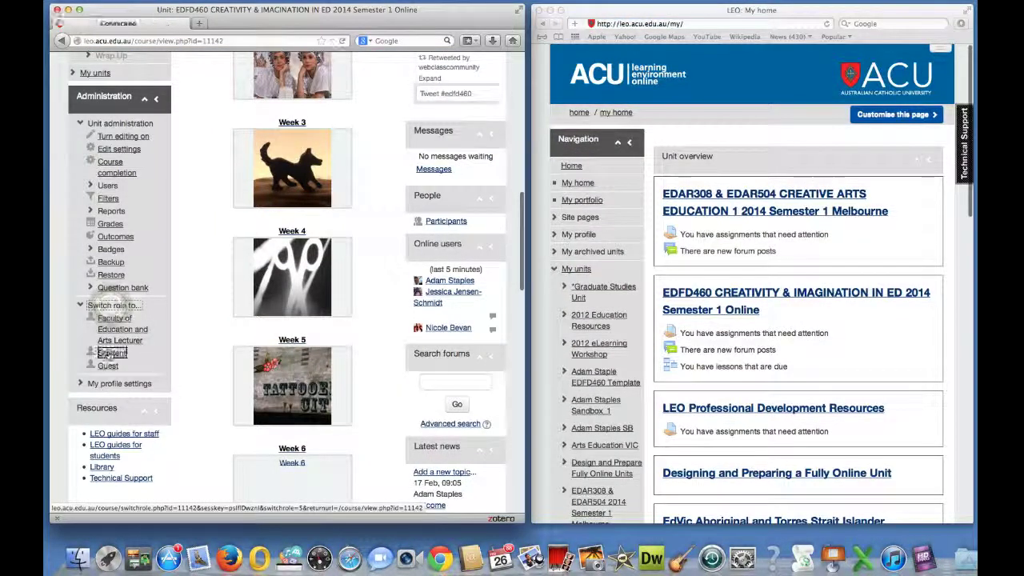
Step: Open the EDFD460 Creativity & Imagination in ED 2014 unit in Safari and switch the role there to Student
left_click(883, 340)
left_click(852, 294)
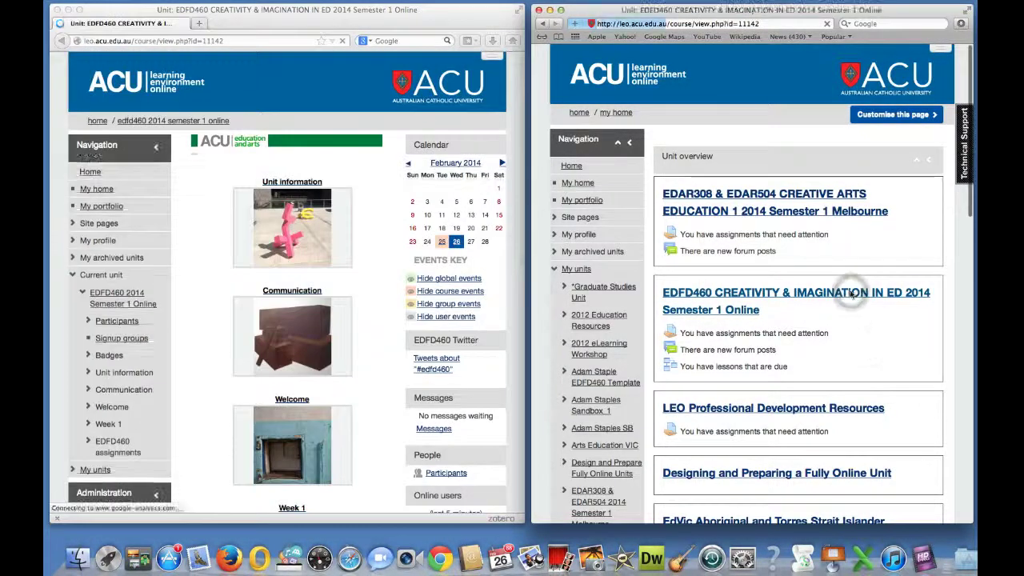
scroll(605, 364, "down", 3)
scroll(606, 364, "down", 5)
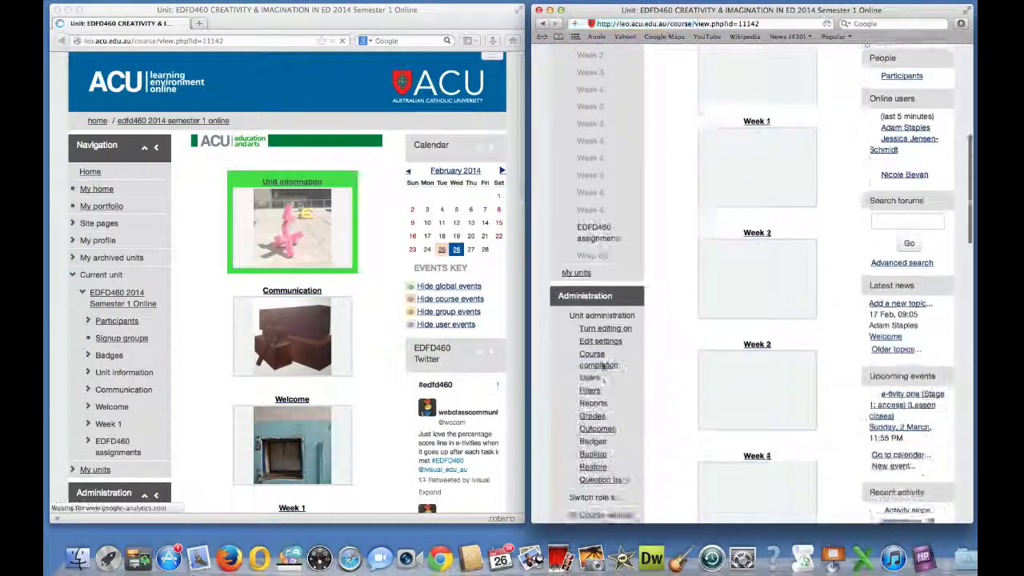
left_click(601, 373)
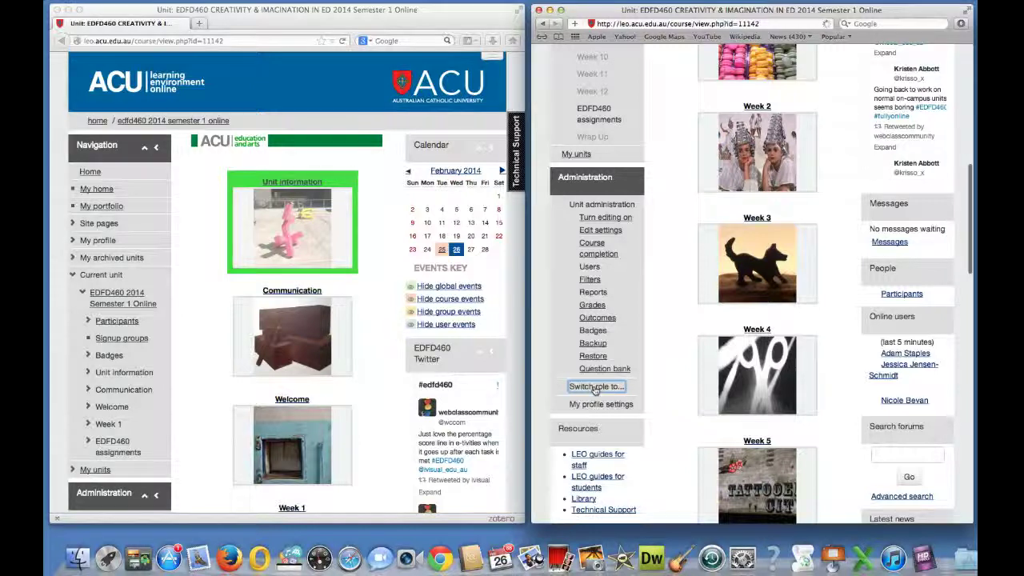
left_click(596, 388)
left_click(593, 434)
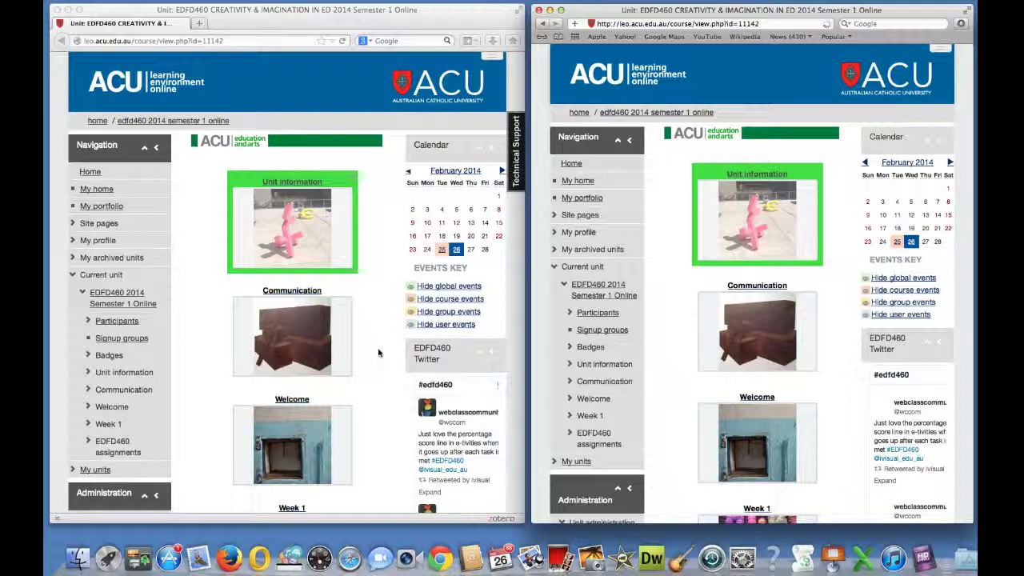
Step: Open the Week 1 section of the EDFD460 unit in Firefox
scroll(379, 353, "down", 1)
scroll(378, 353, "down", 2)
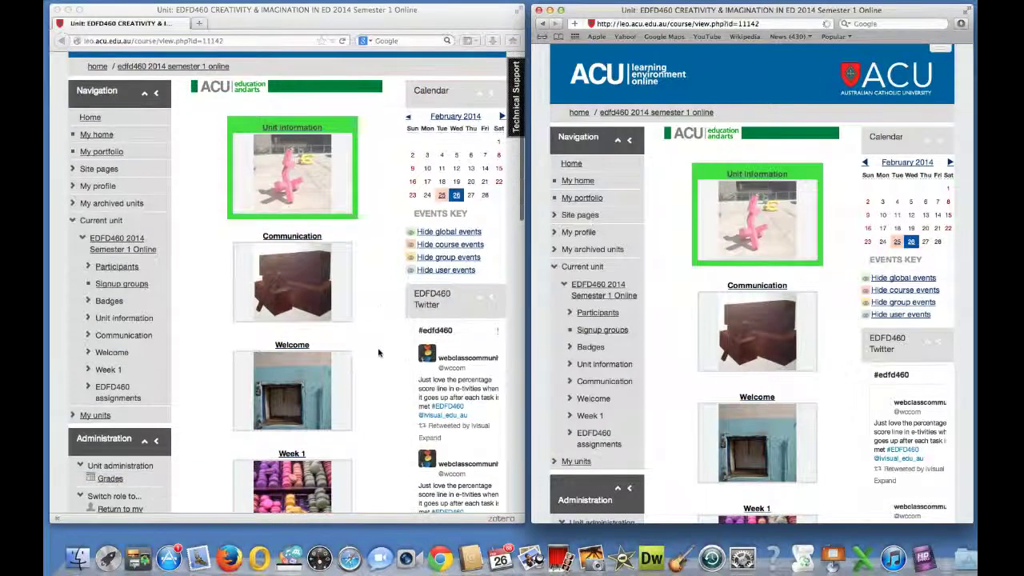
scroll(378, 353, "up", 3)
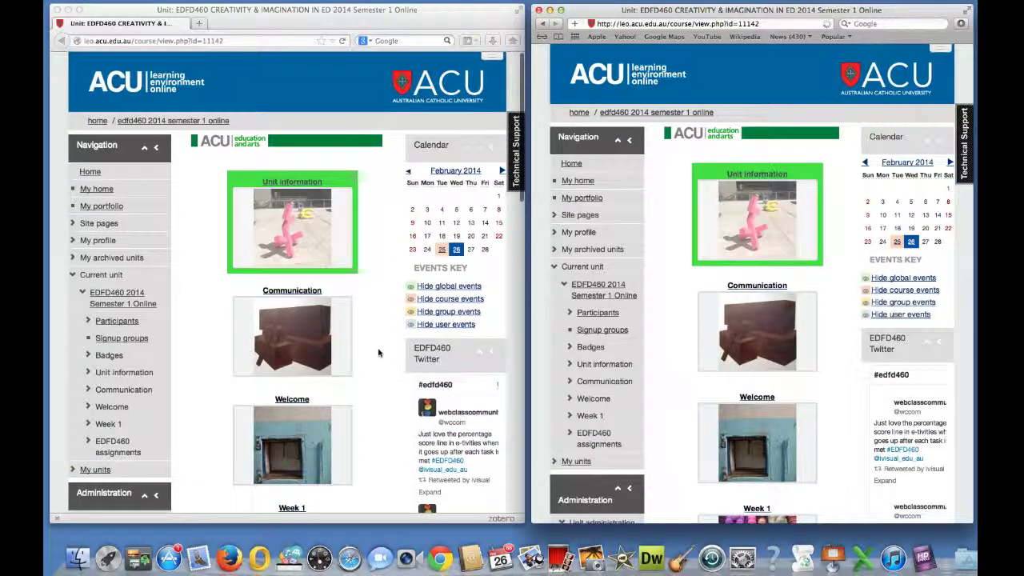
scroll(379, 353, "down", 5)
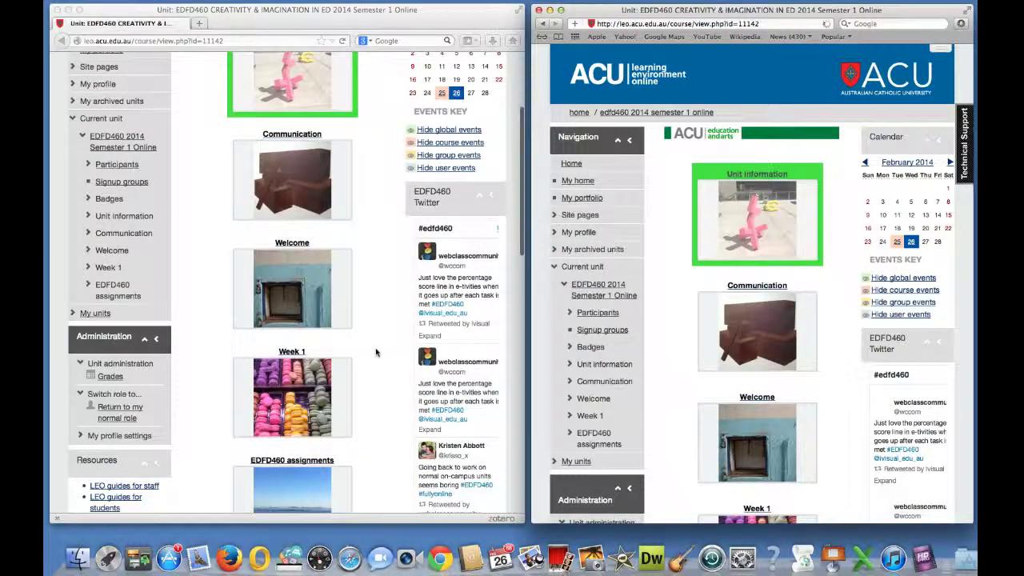
left_click(384, 347)
left_click(298, 392)
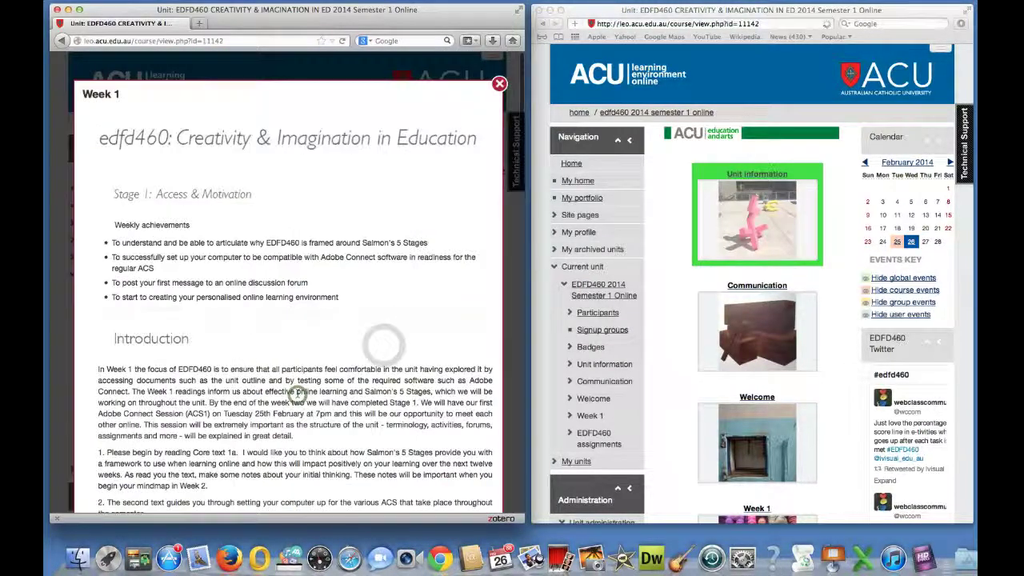
Step: Open the e-tivity one (Stage 1: access) lesson from the Week 1 content in Firefox
scroll(297, 392, "down", 15)
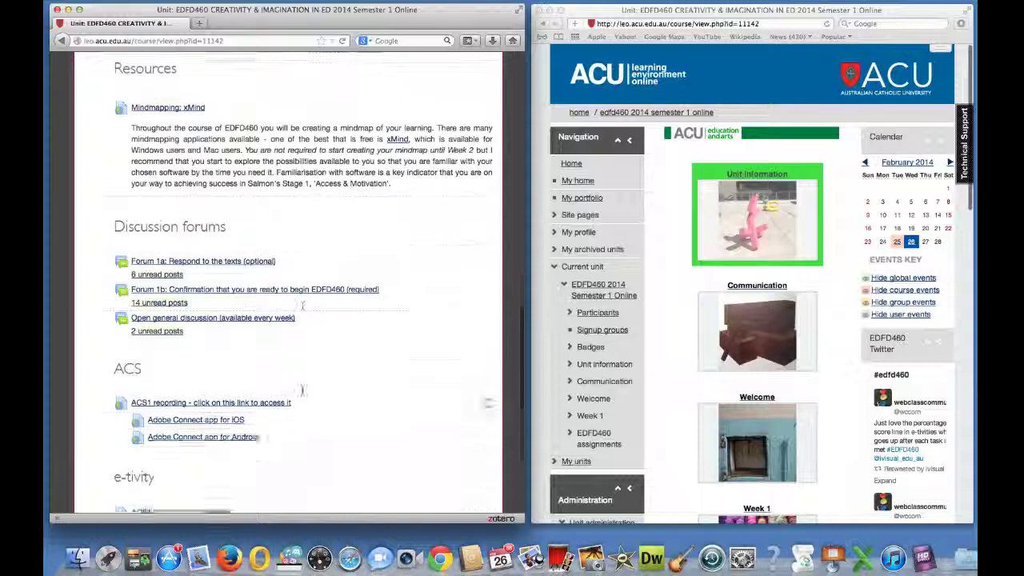
scroll(303, 305, "down", 8)
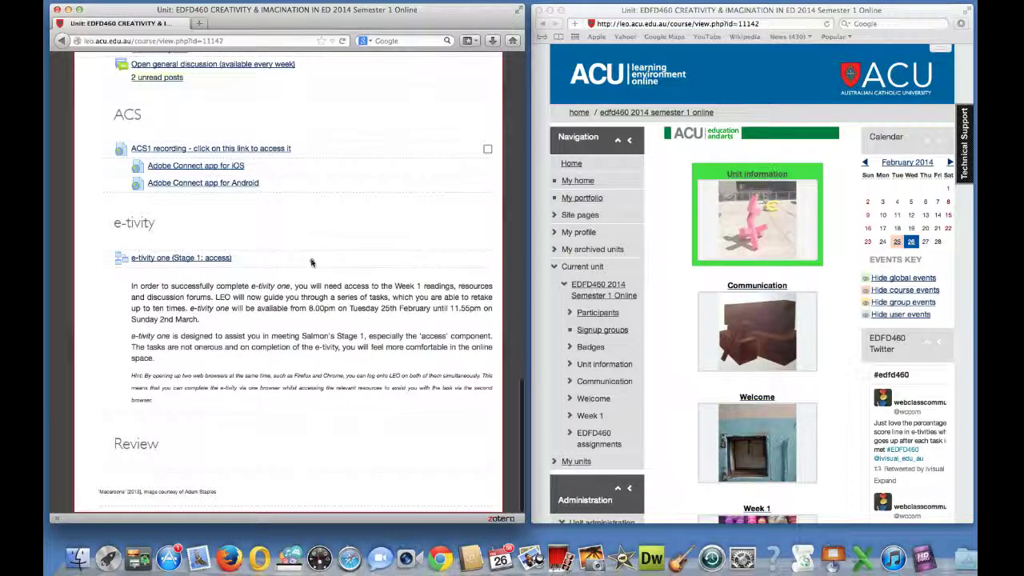
left_click(180, 260)
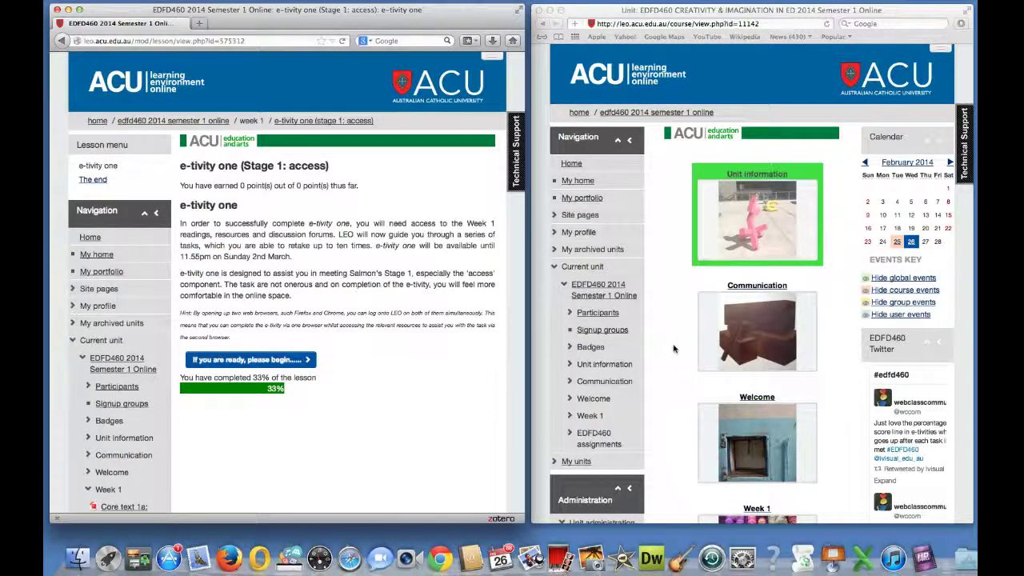
Step: Open the Week 1 section in Safari and display its readings and resources alongside the Firefox lesson, returning to Firefox
scroll(674, 349, "down", 5)
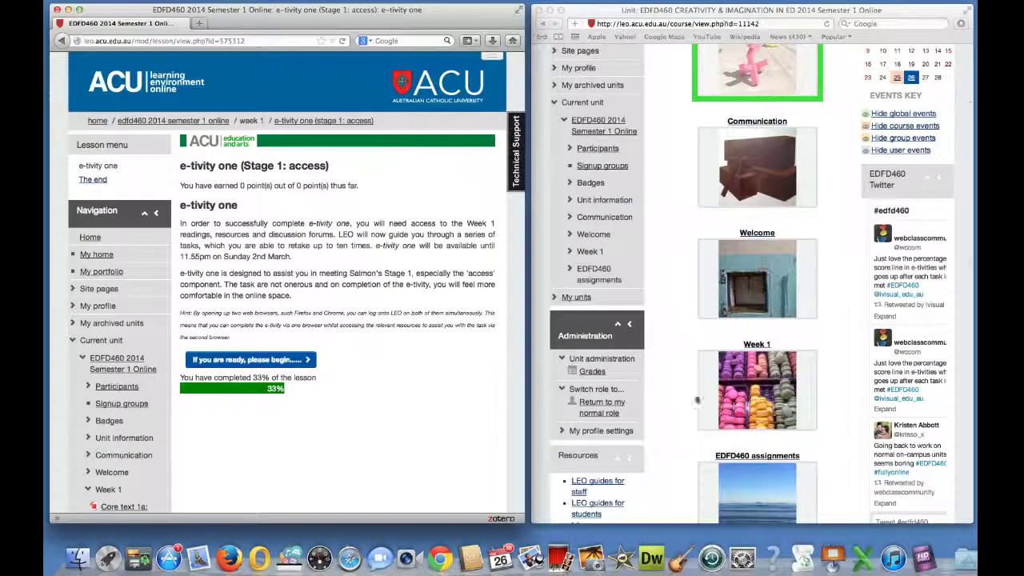
left_click(697, 401)
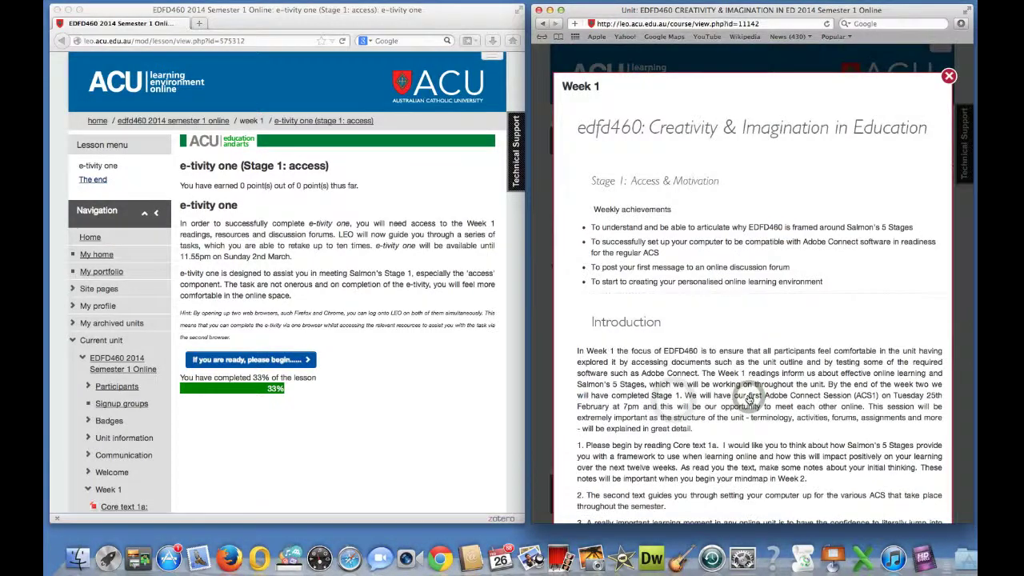
scroll(749, 398, "down", 8)
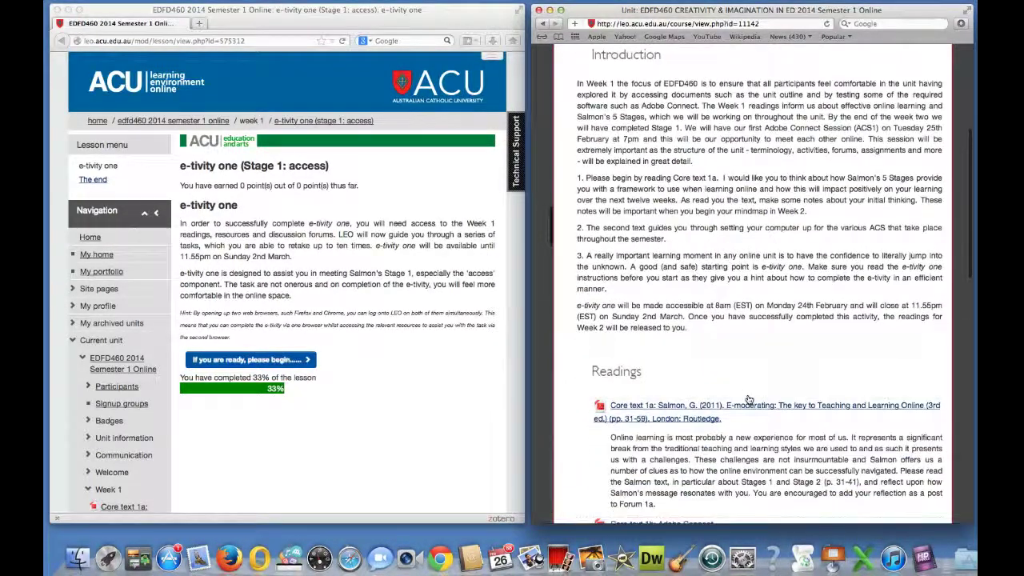
scroll(749, 399, "down", 7)
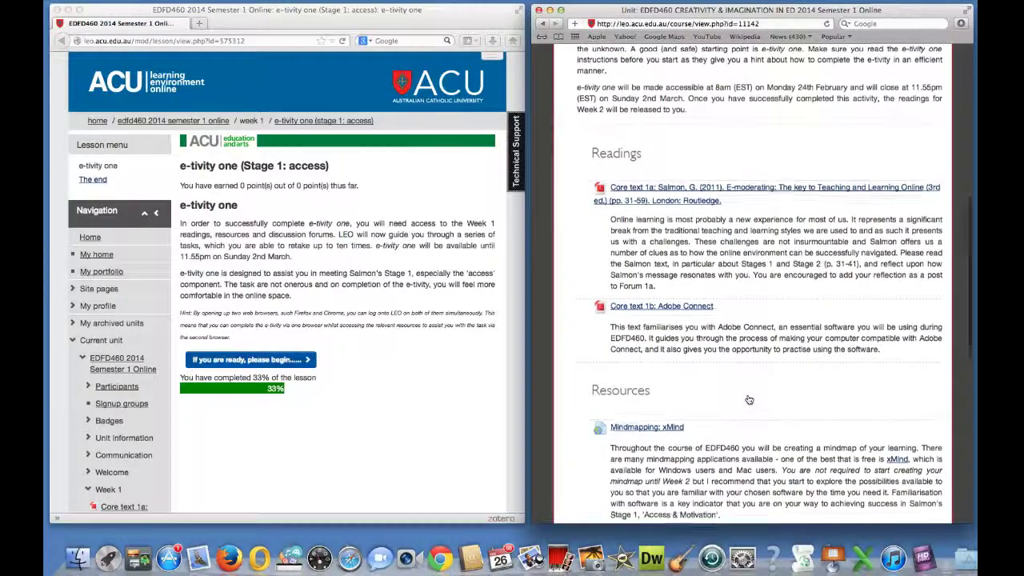
scroll(749, 399, "down", 4)
scroll(749, 399, "down", 3)
scroll(749, 399, "up", 5)
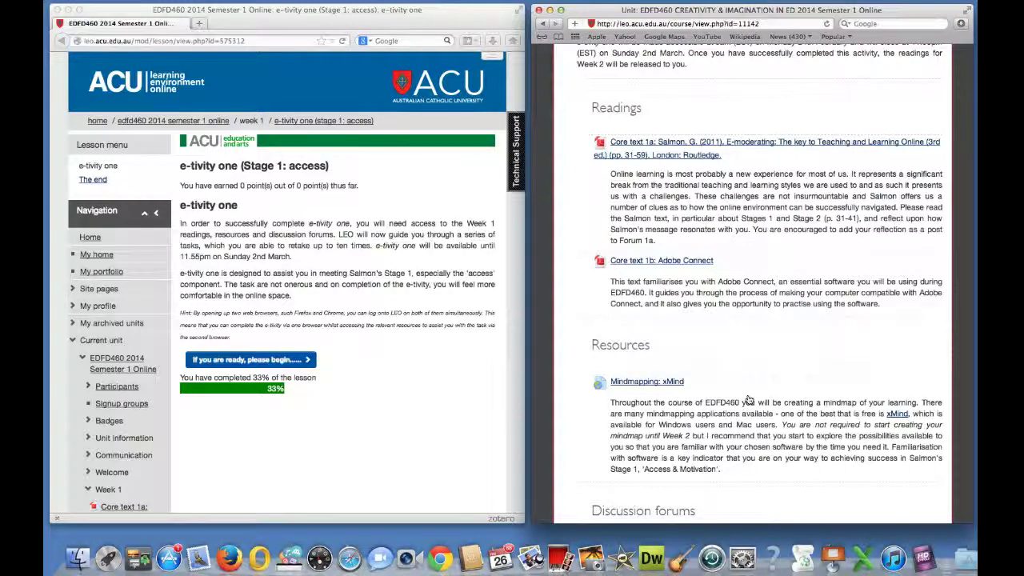
scroll(748, 400, "down", 1)
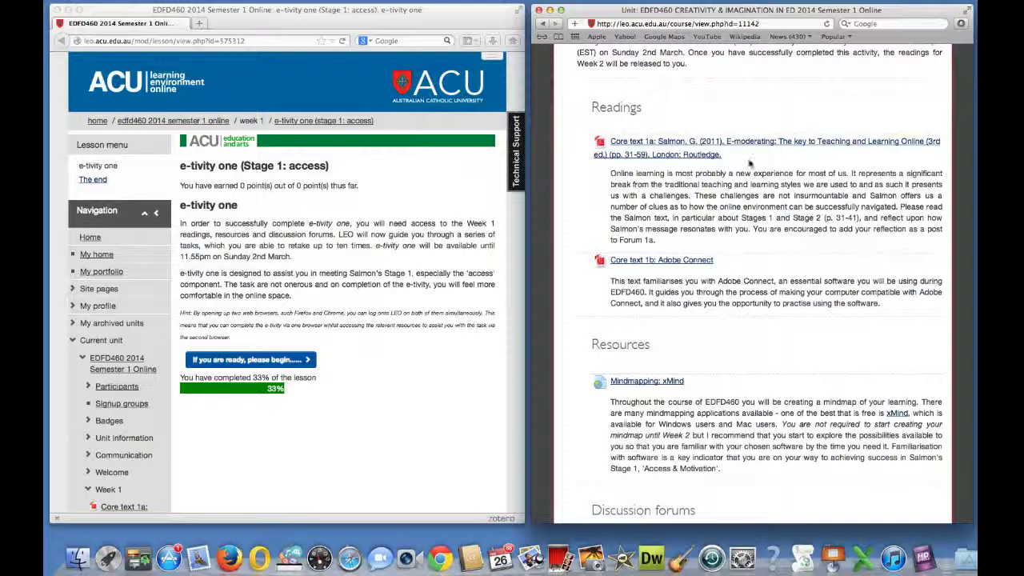
left_click(321, 431)
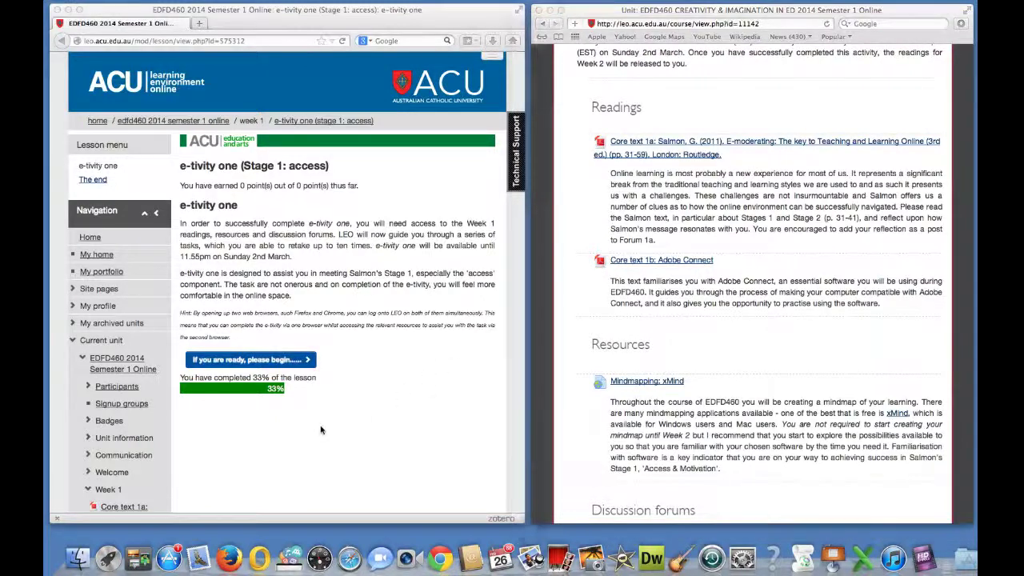
Step: Begin the e-tivity one lesson tasks in Firefox, and close the Week 1 section in Safari
left_click(268, 361)
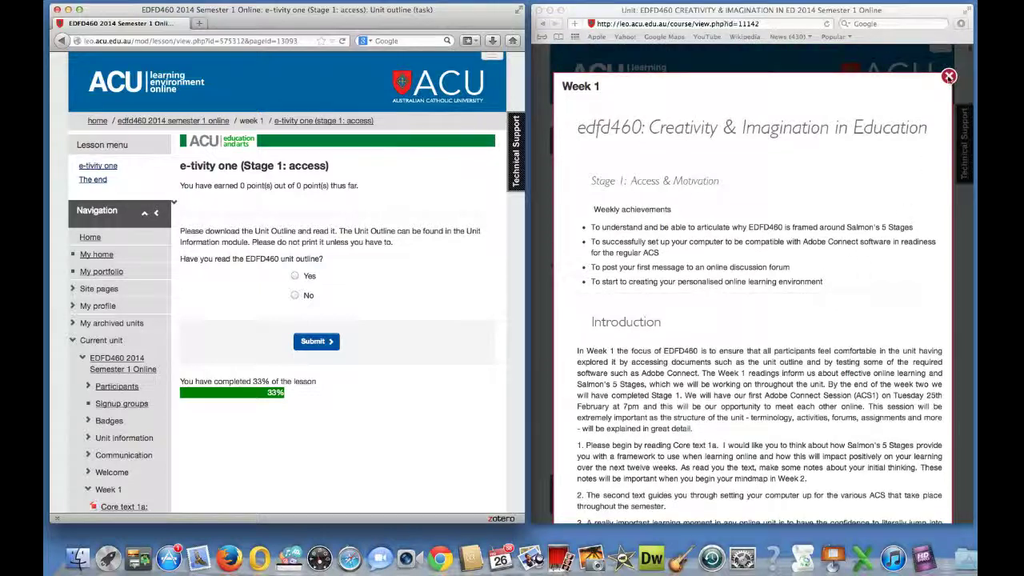
left_click(921, 141)
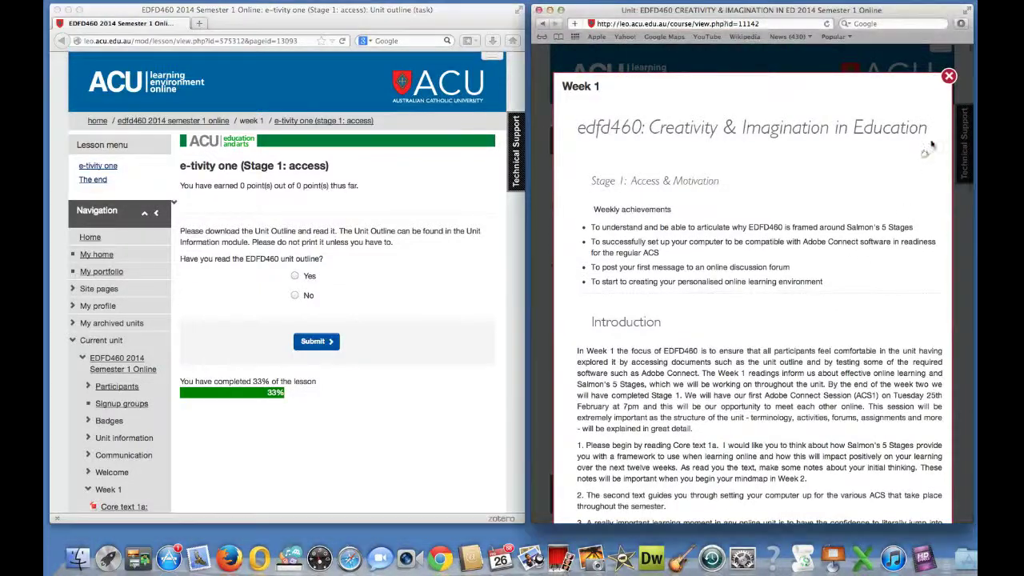
left_click(950, 77)
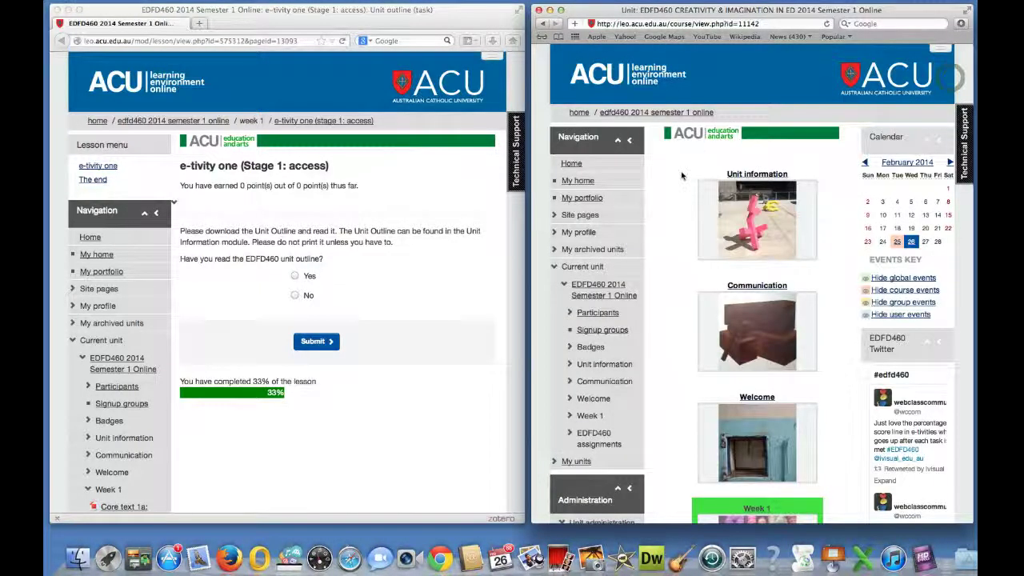
Step: Open the EDFD460 e-Unit Outline 2014 from the Unit information section, fit its window on screen and read down to the learning outcomes
left_click(671, 244)
left_click(754, 227)
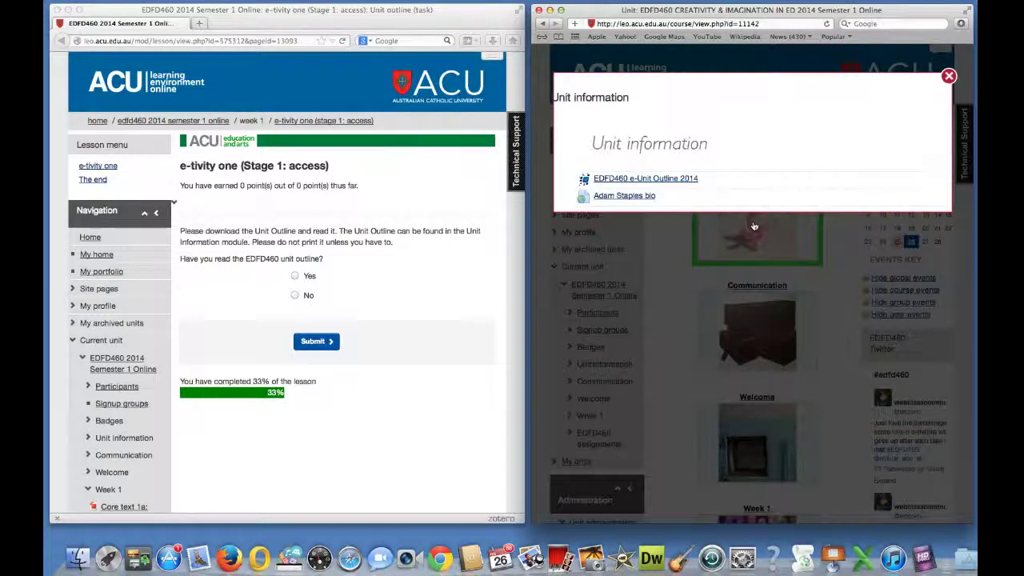
left_click(673, 180)
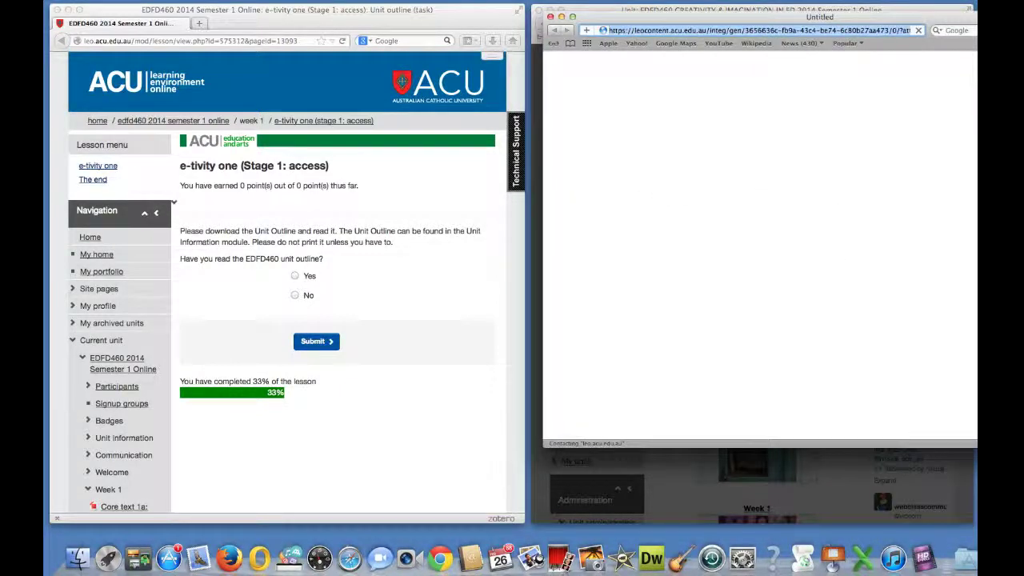
left_click_drag(976, 450, 963, 450)
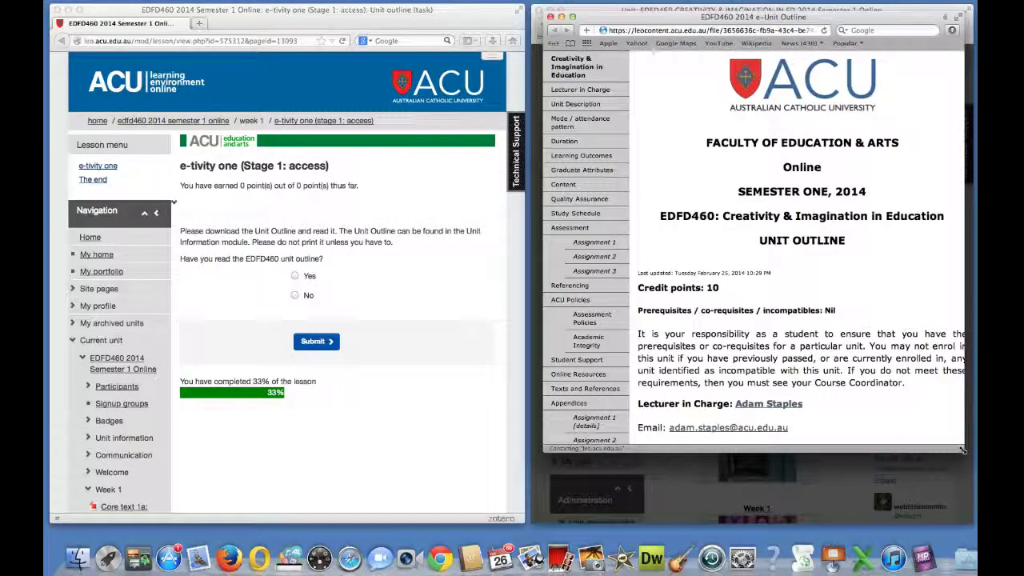
scroll(836, 362, "down", 1)
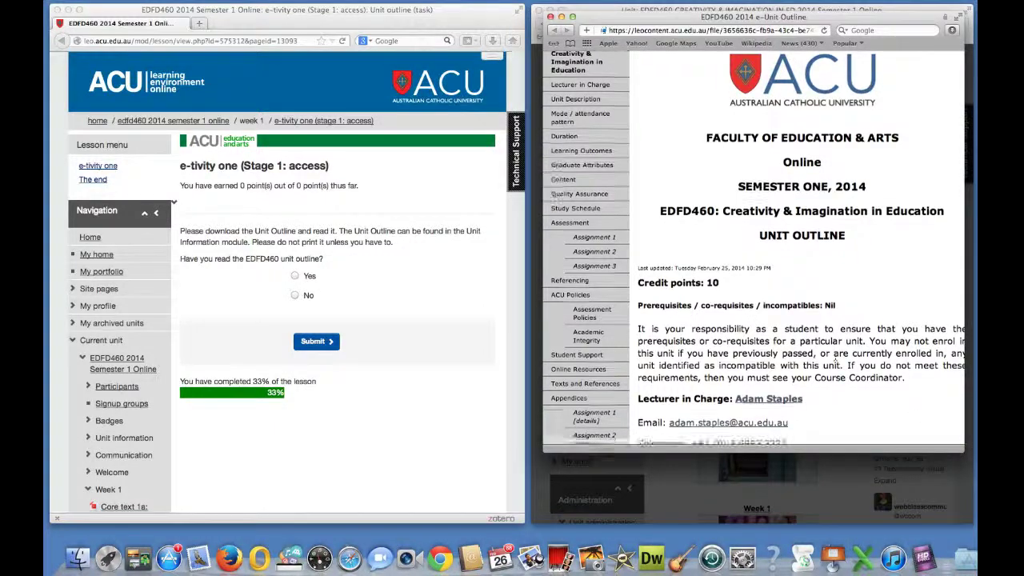
scroll(837, 362, "down", 15)
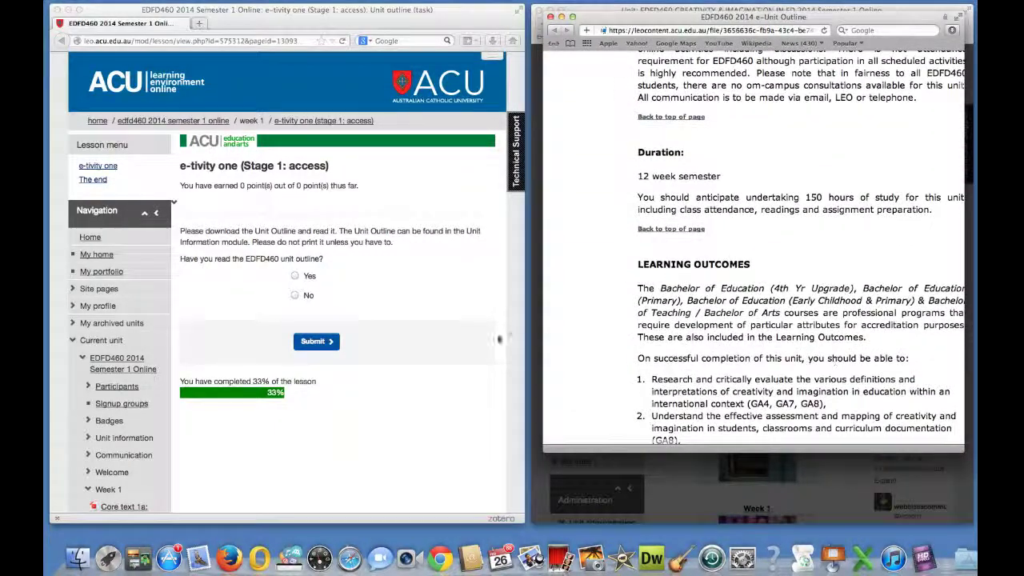
Step: In the Firefox lesson, answer Yes to having read the EDFD460 unit outline, submit it and continue to the following task
left_click(419, 294)
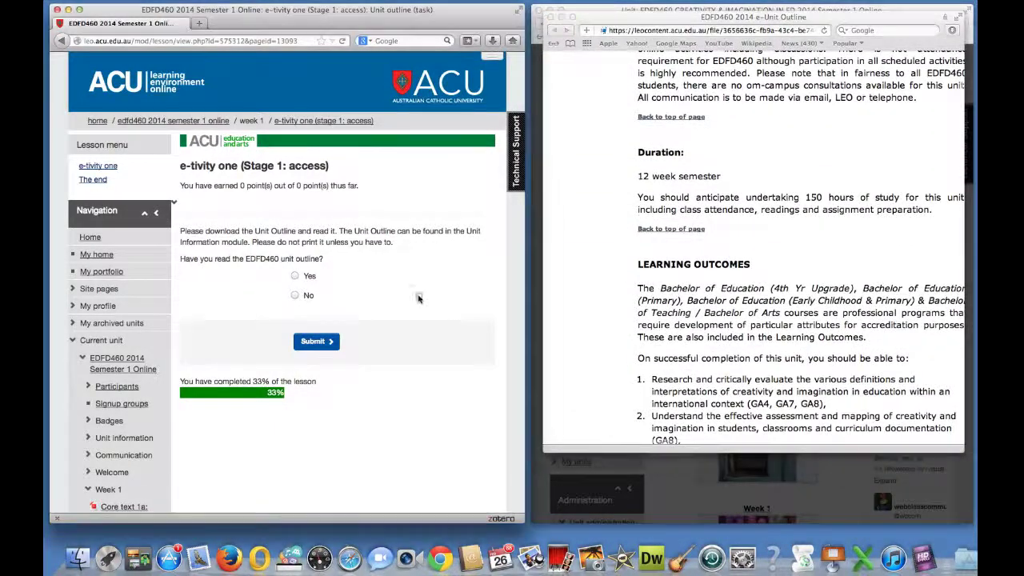
left_click(295, 276)
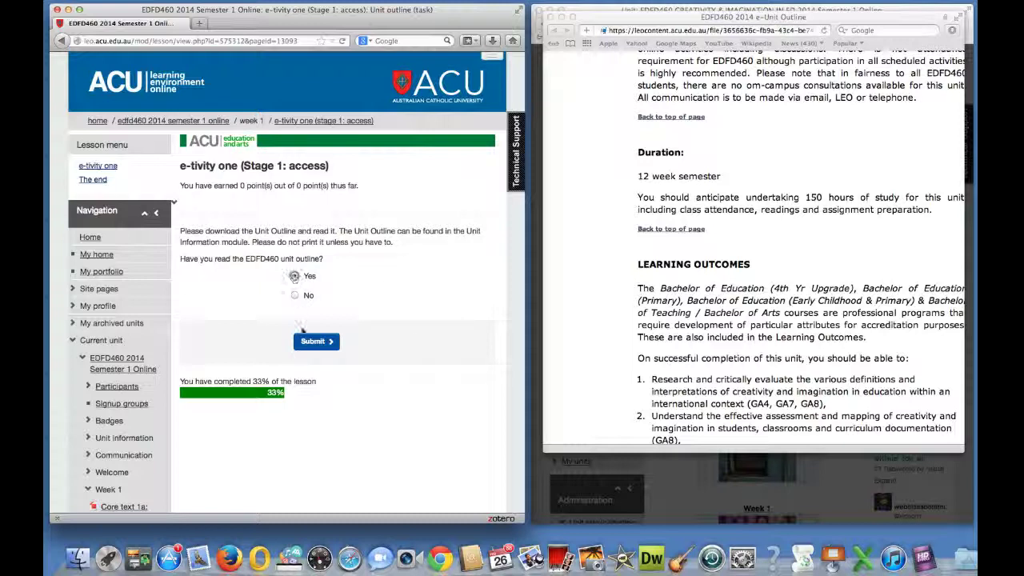
left_click(318, 345)
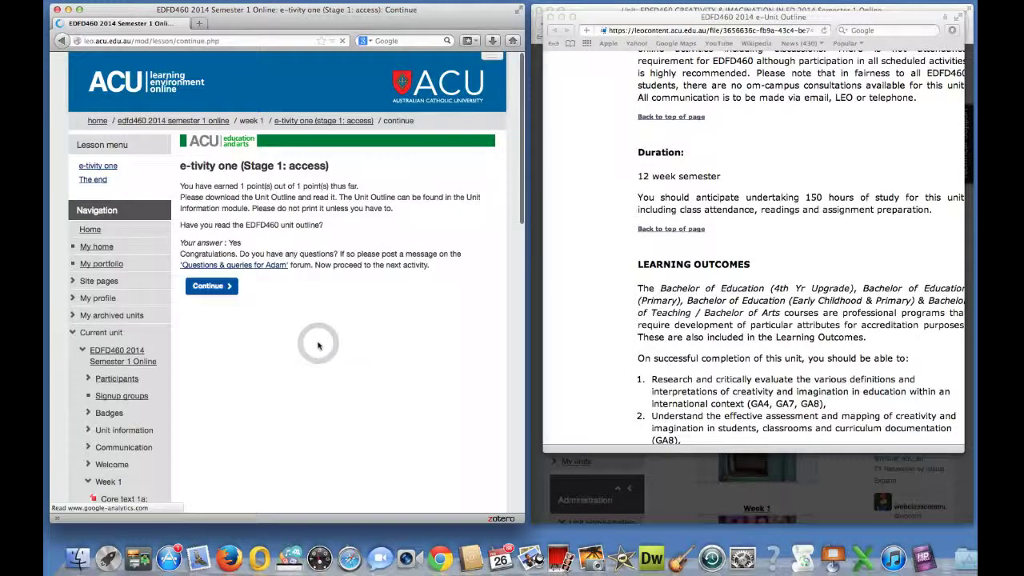
left_click(224, 285)
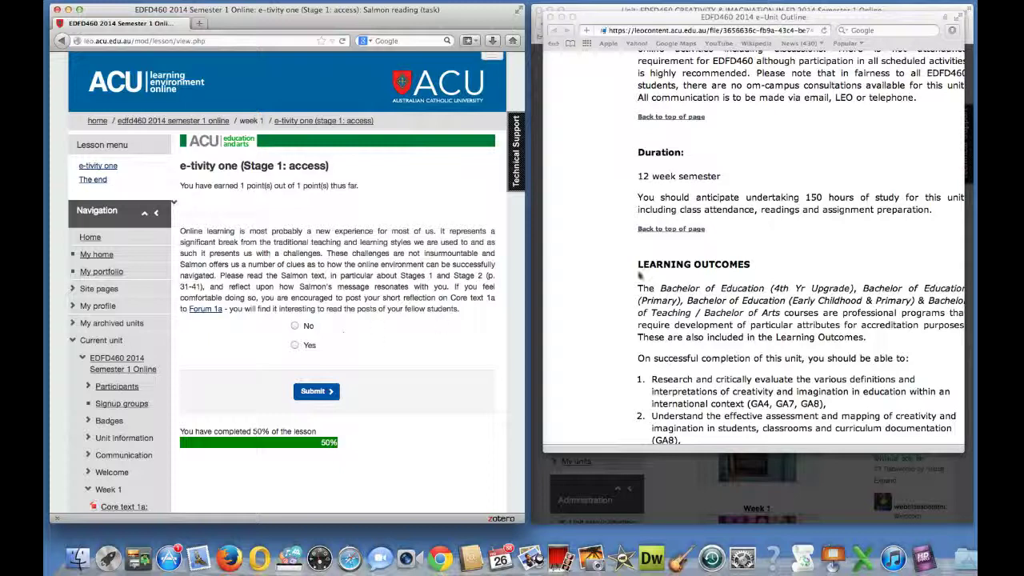
Step: In Safari, close the unit outline and the Unit information section, and open the Week 1 section at its Readings
left_click(551, 17)
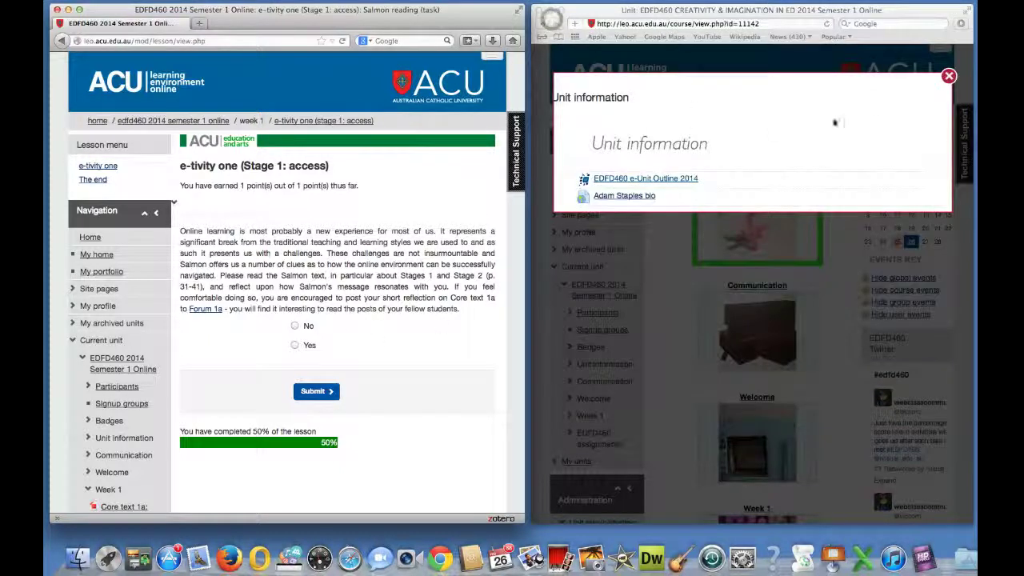
left_click(949, 77)
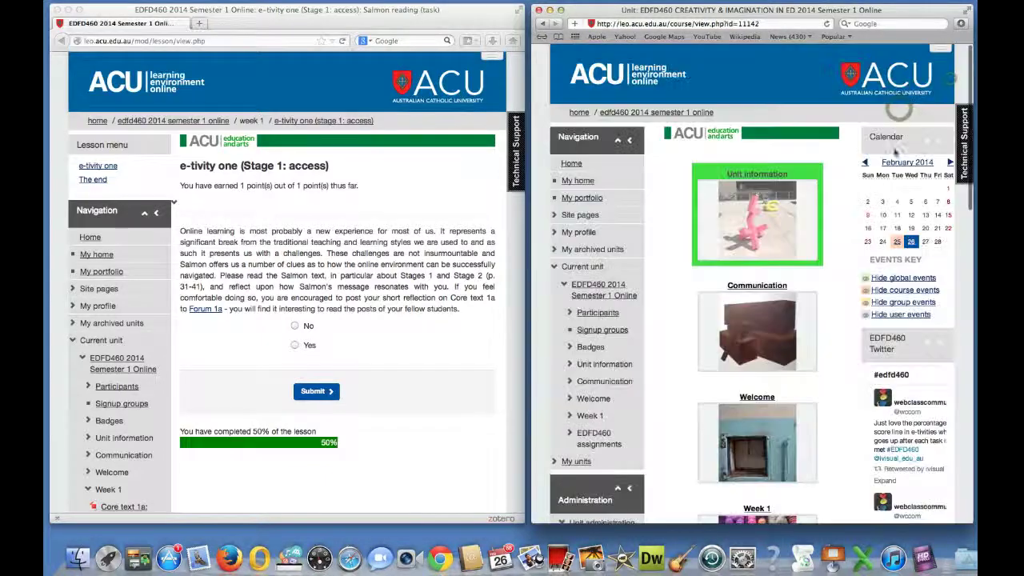
scroll(950, 77, "down", 3)
left_click(757, 437)
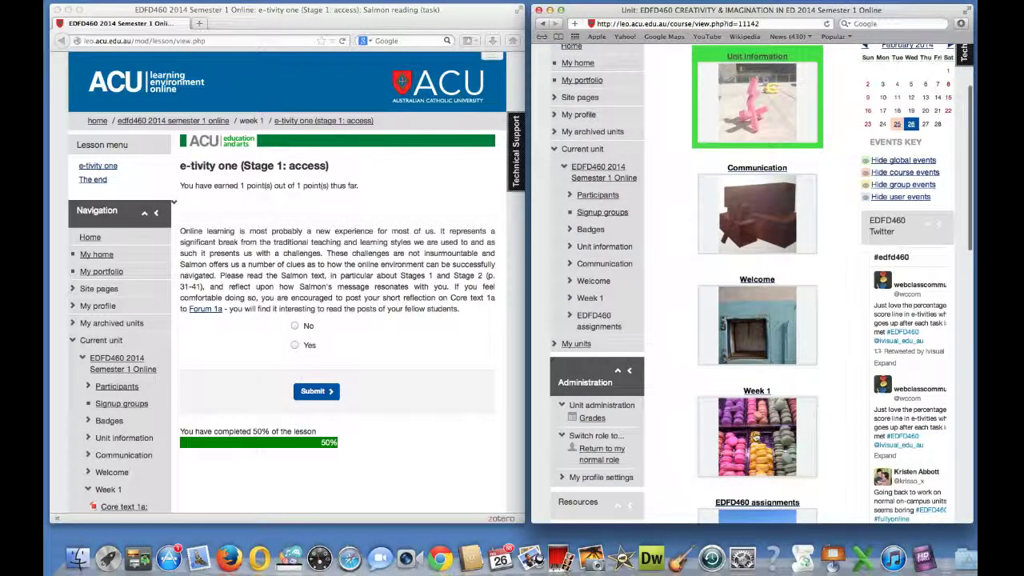
scroll(753, 400, "down", 10)
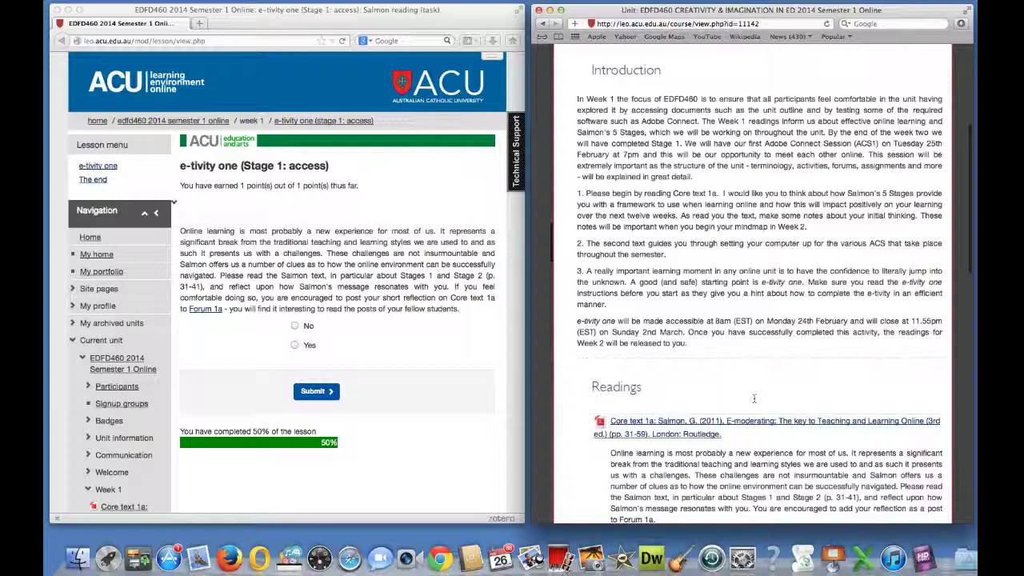